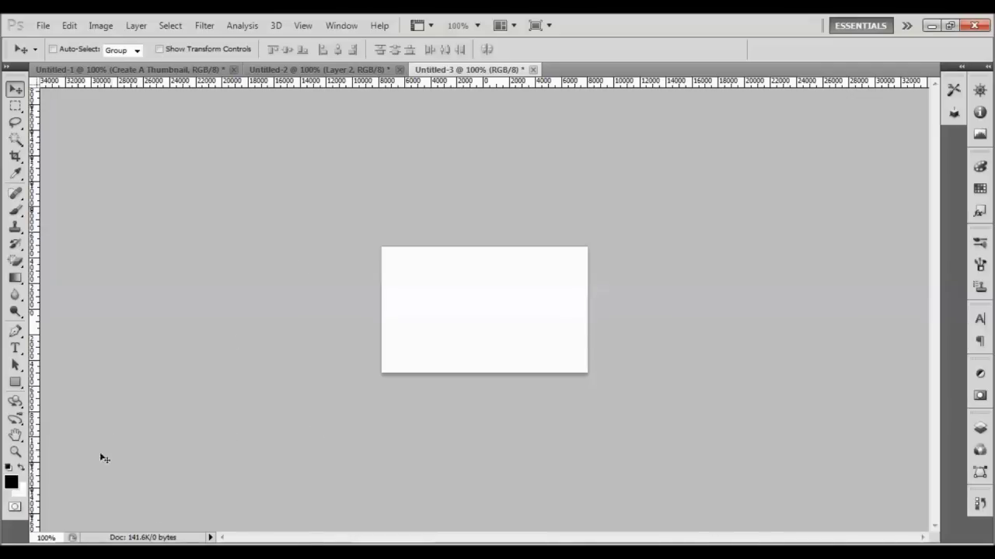
Step: Open Sonic_Colors_Punching from the Explorer folder in Photoshop as its own document
key(alt+Tab)
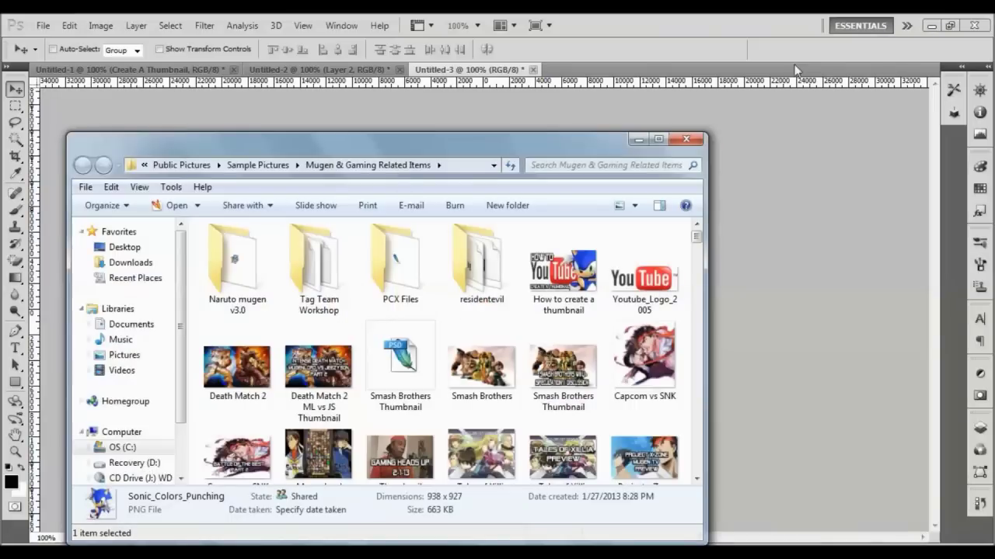
drag(570, 150, 397, 105)
scroll(432, 263, down, 2)
scroll(432, 262, down, 3)
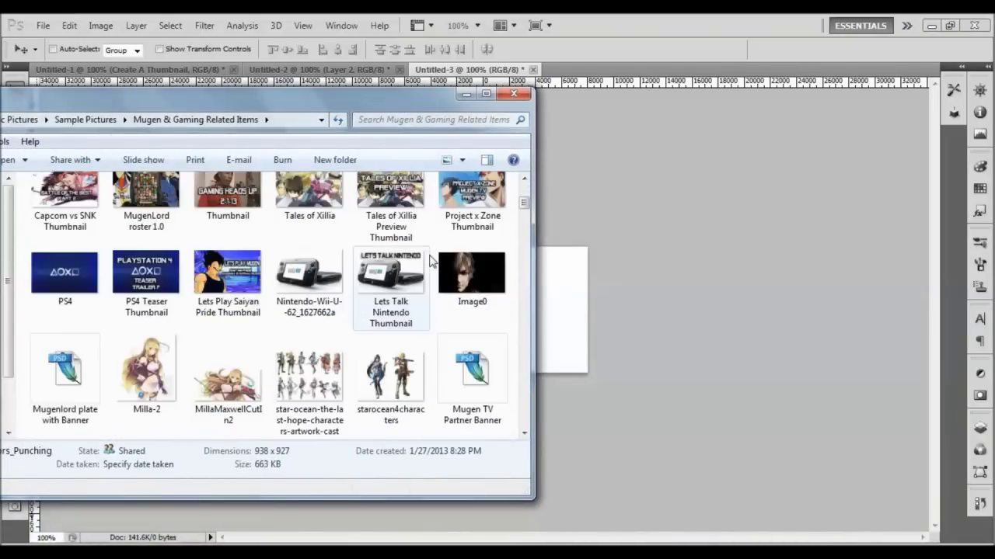
scroll(428, 259, up, 1)
scroll(313, 334, down, 2)
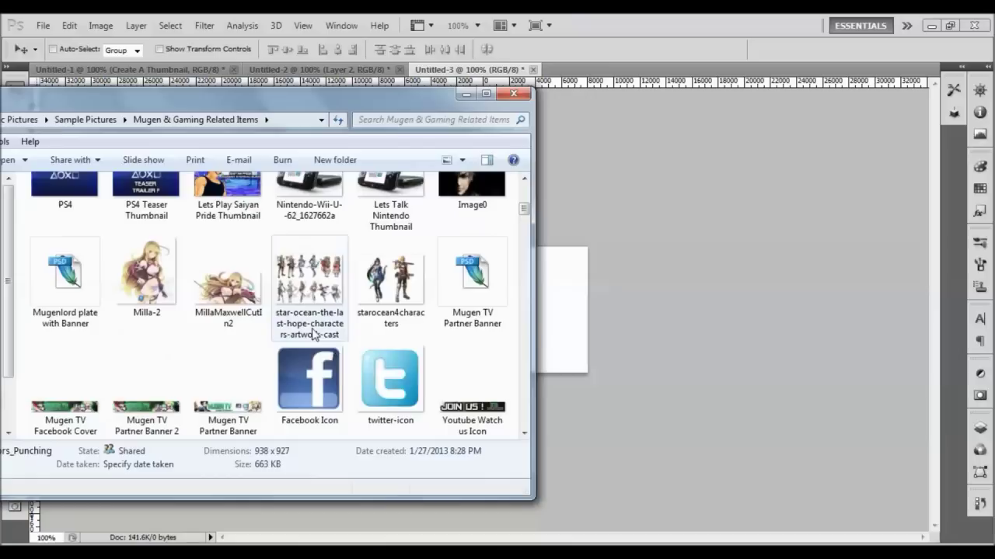
scroll(313, 334, down, 2)
scroll(312, 334, up, 2)
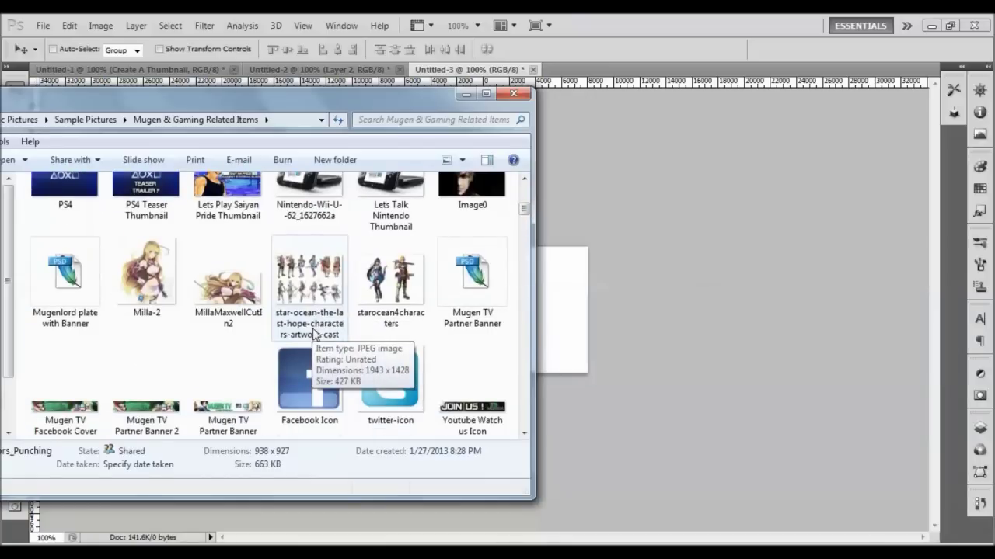
scroll(312, 334, down, 1)
drag(72, 370, 624, 91)
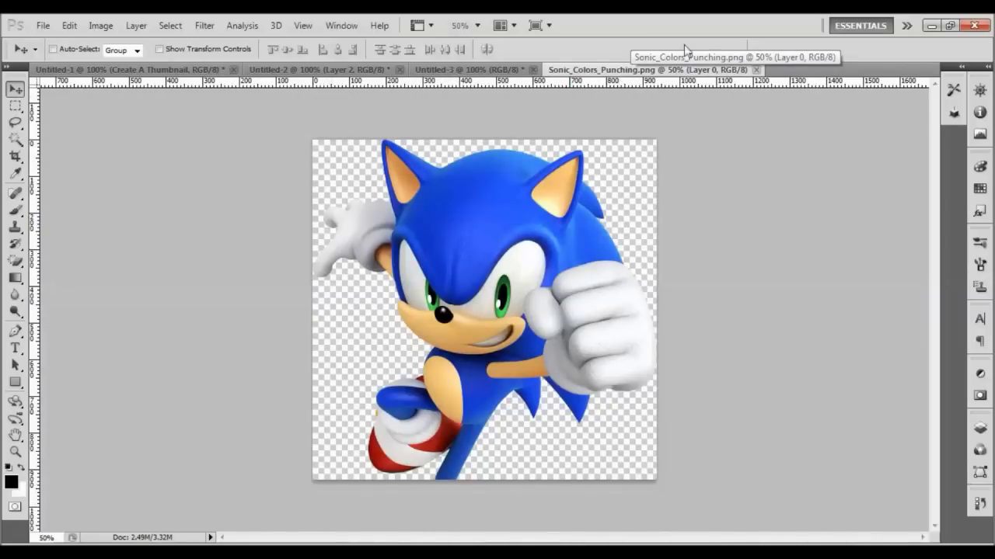
Step: Open Youtube_Logo_2005 from the same folder in Photoshop as a separate document
key(alt+Tab)
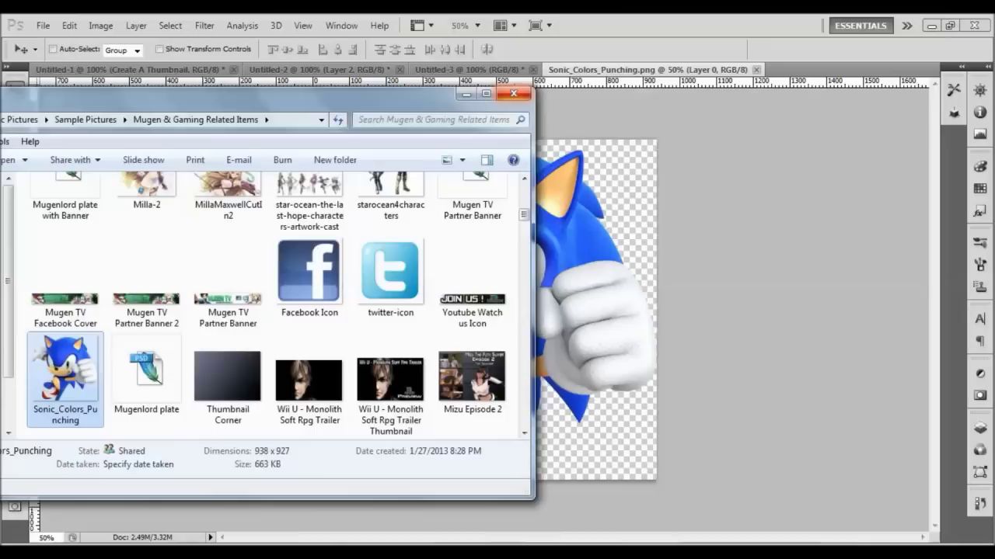
scroll(429, 274, up, 5)
scroll(429, 273, down, 1)
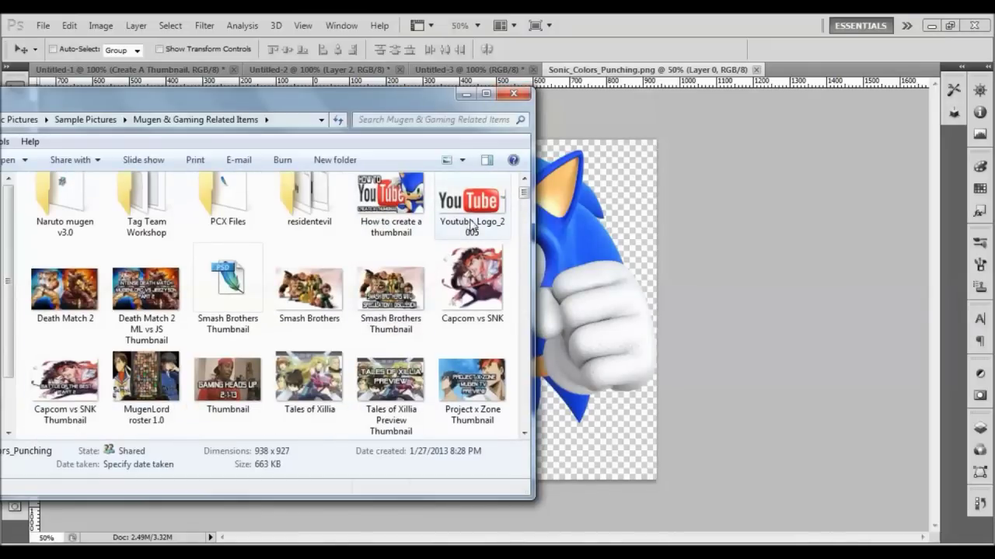
drag(468, 211, 816, 74)
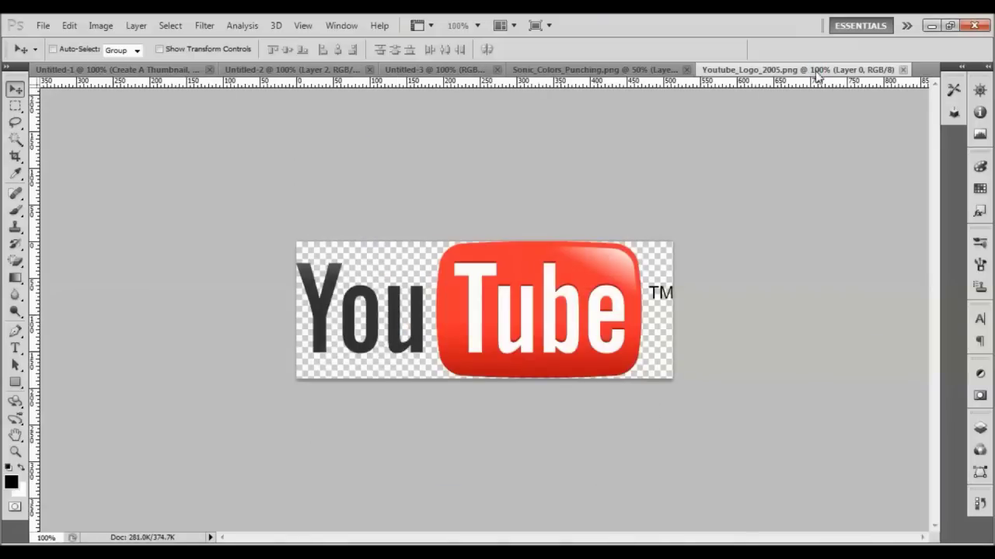
click(633, 74)
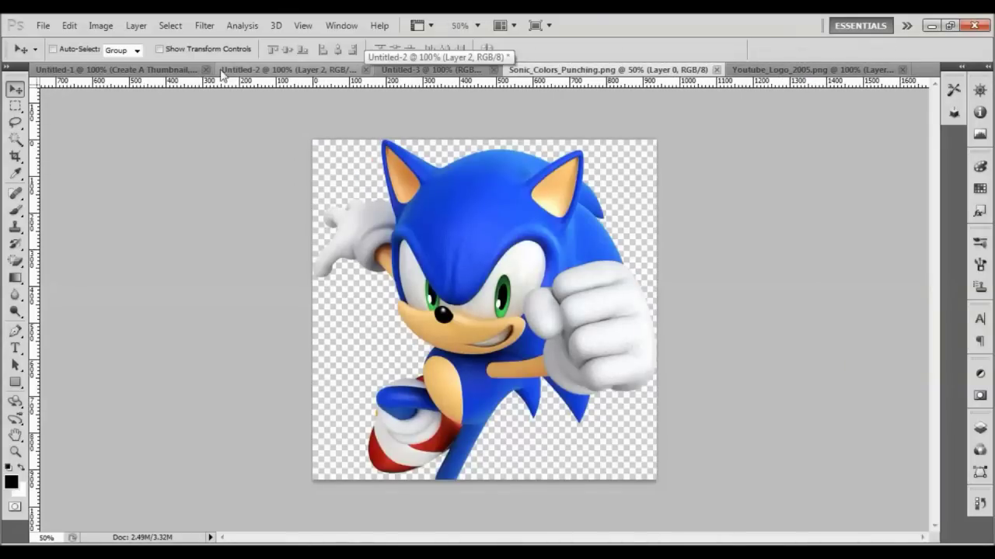
click(163, 71)
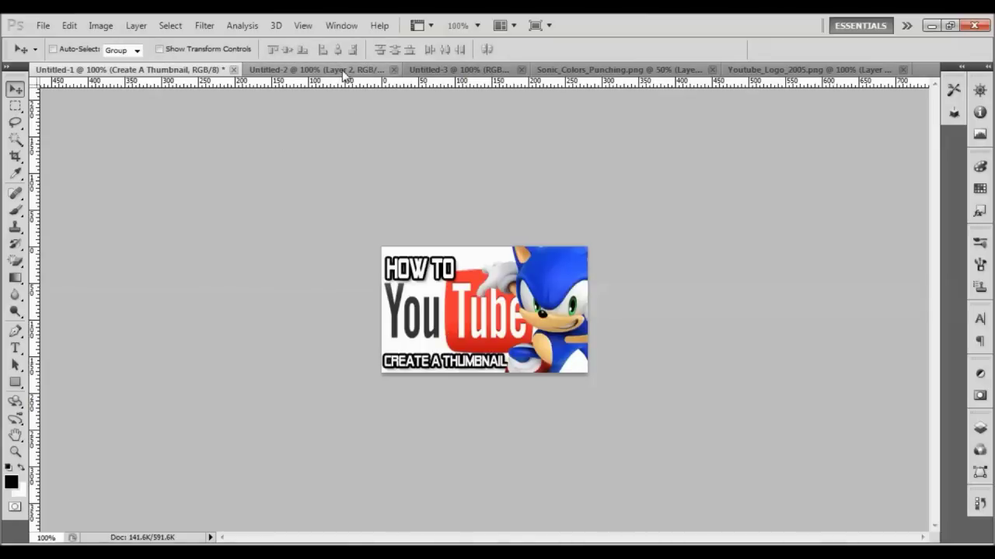
click(373, 72)
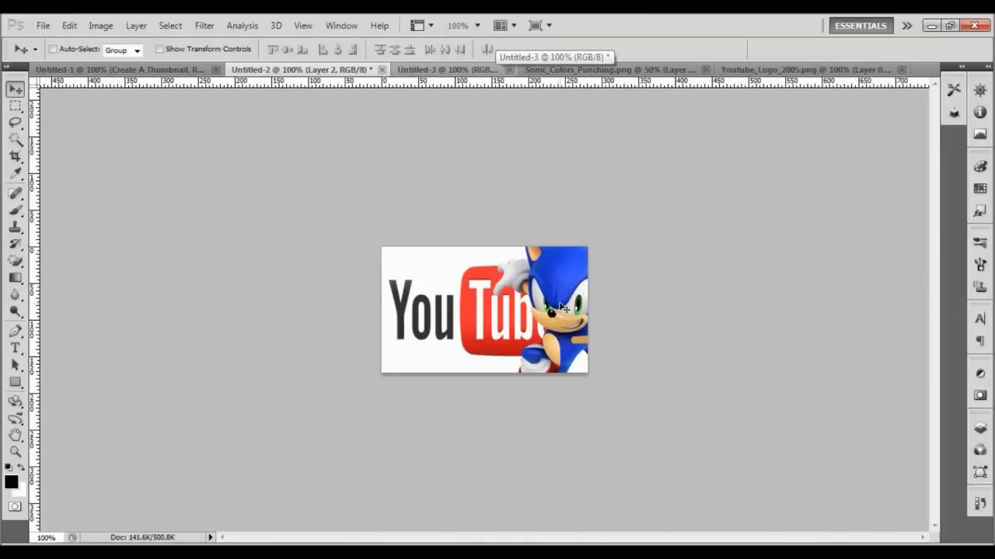
click(458, 70)
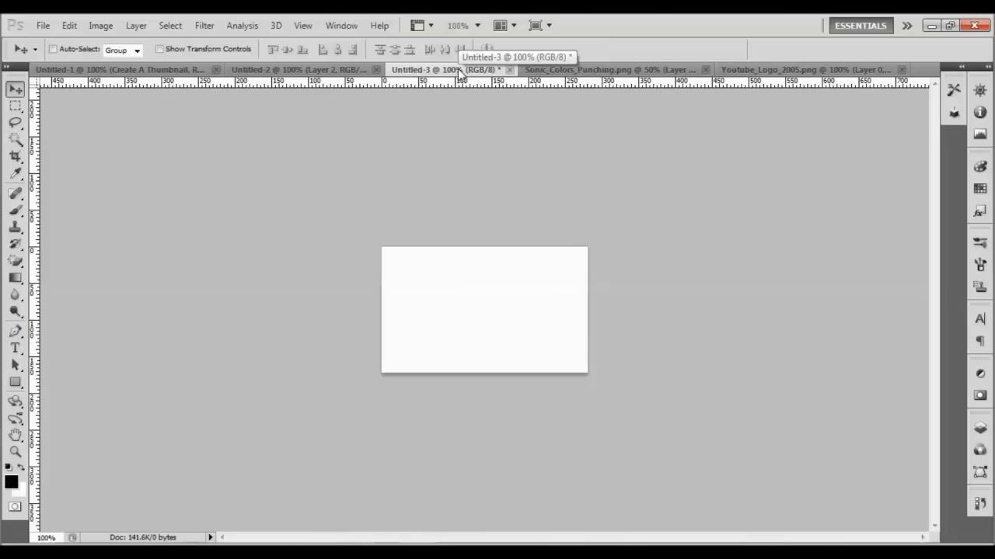
click(602, 69)
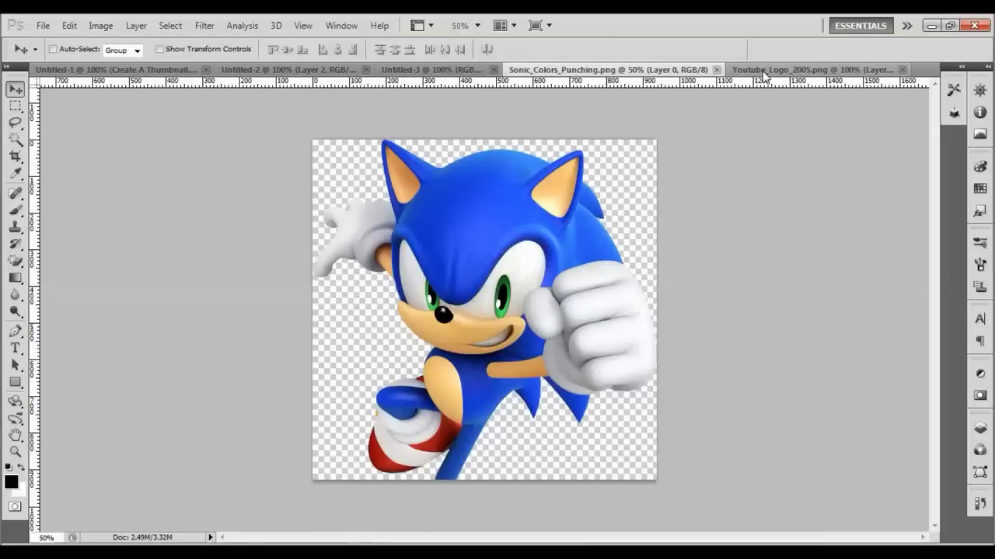
click(763, 71)
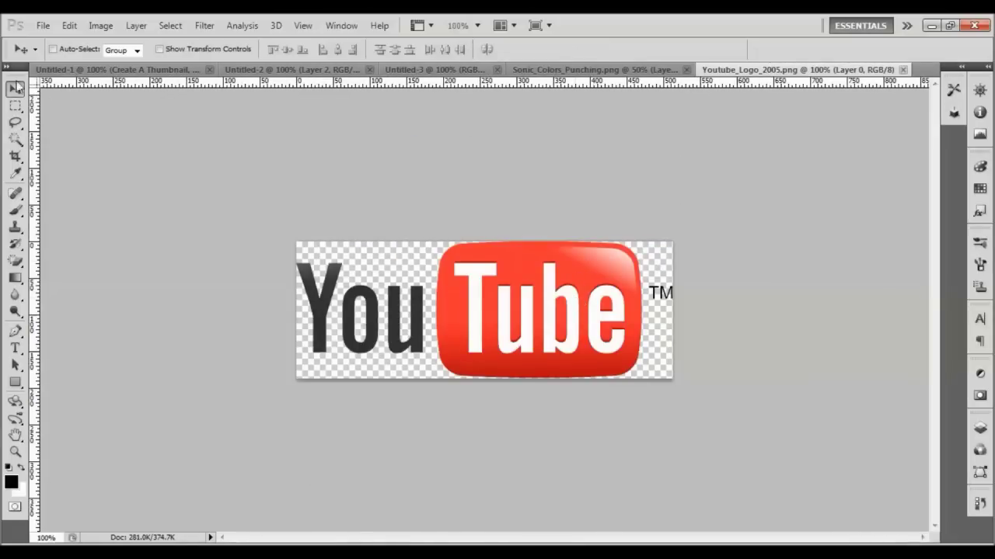
click(409, 70)
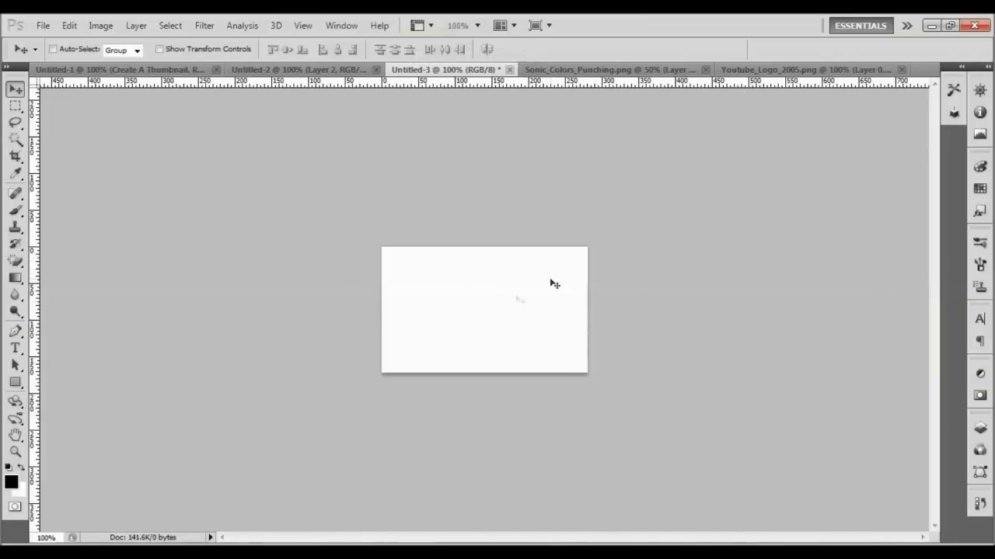
click(771, 75)
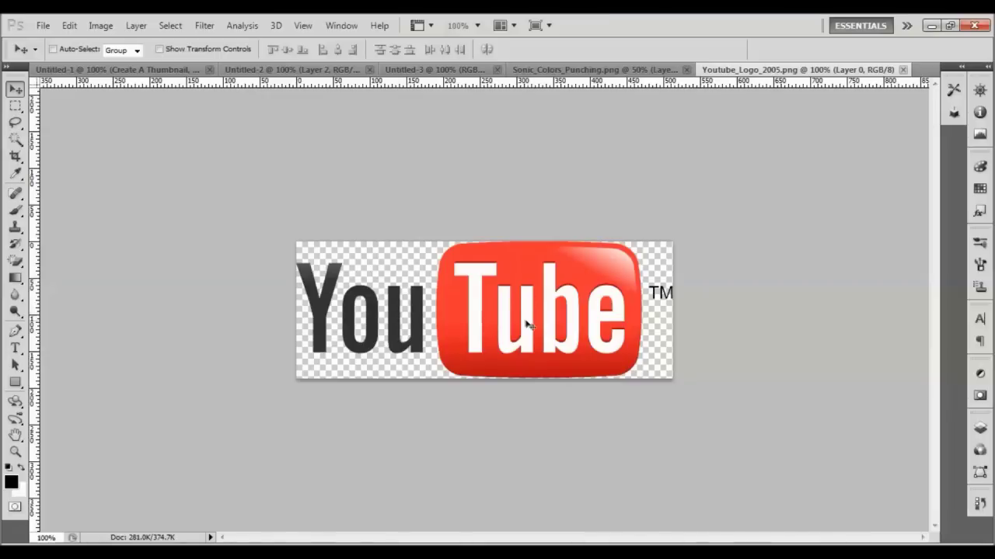
Step: Drag the YouTube logo into the Untitled-3 document, dropping it on the white canvas as a new layer
drag(526, 324, 441, 117)
drag(431, 72, 488, 325)
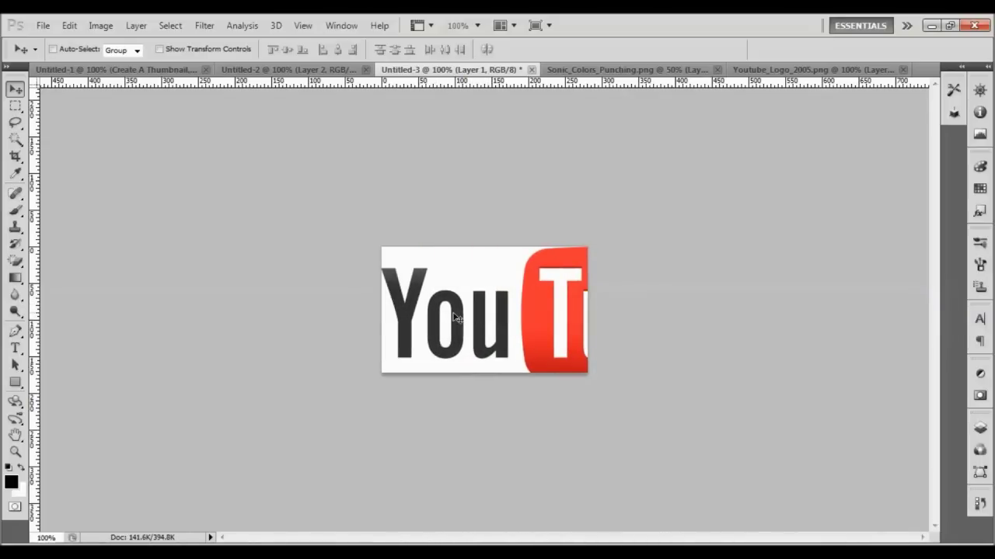
click(102, 26)
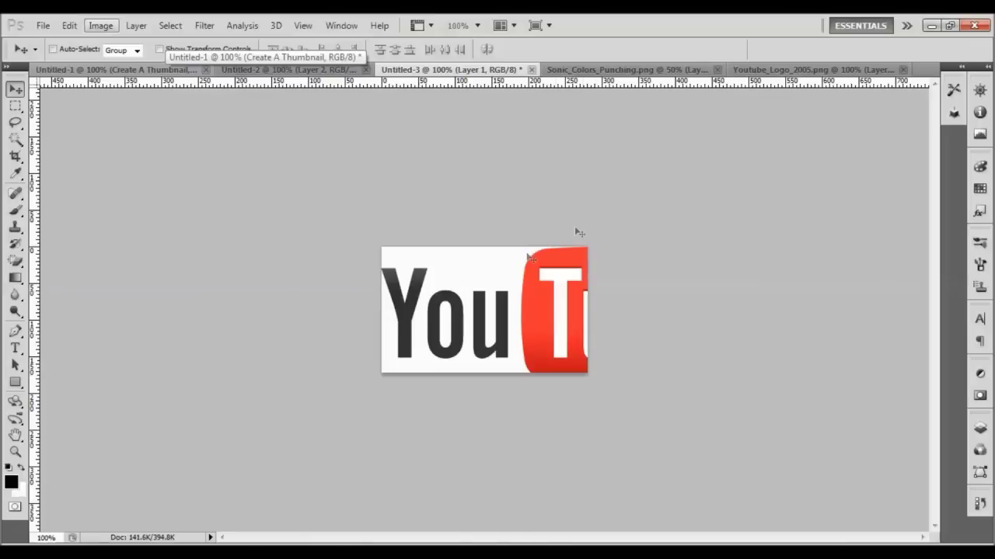
Step: Scale the logo down, move it down-right, stretch it slightly taller, and commit the transform
click(71, 28)
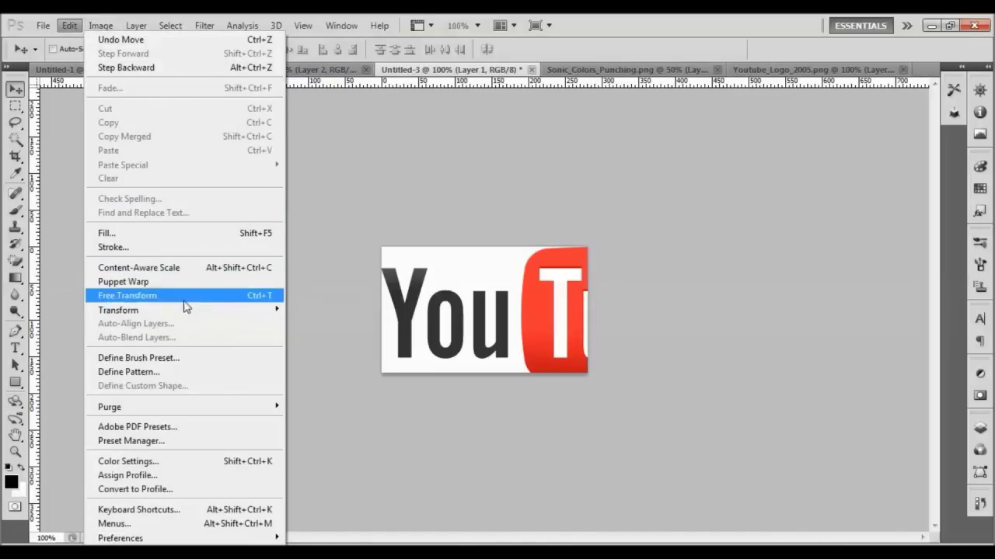
mouse_move(194, 314)
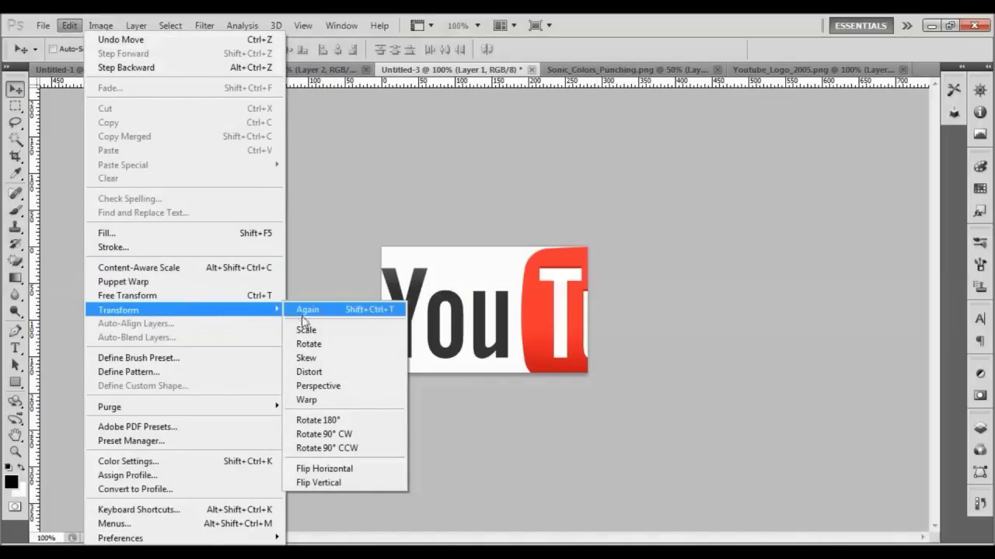
click(307, 330)
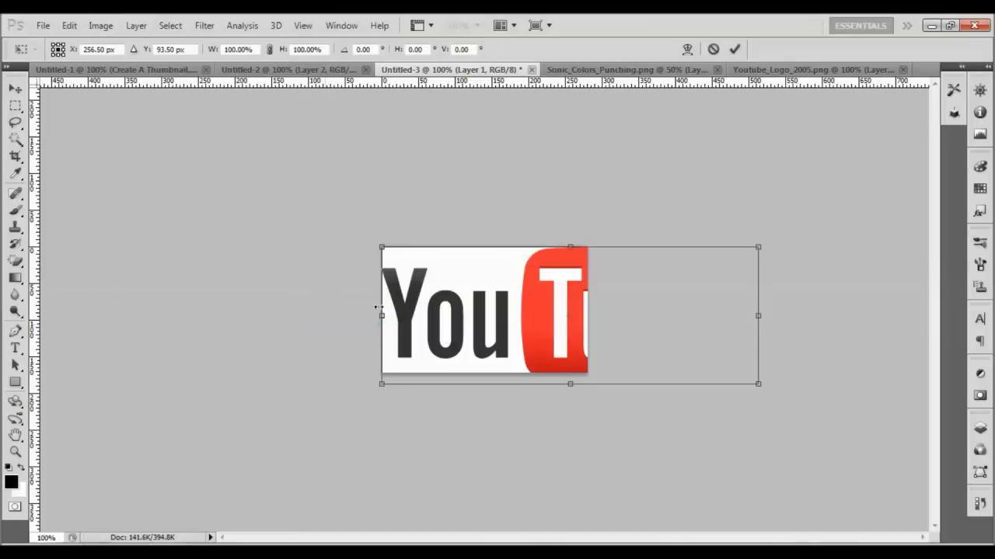
drag(760, 386, 575, 330)
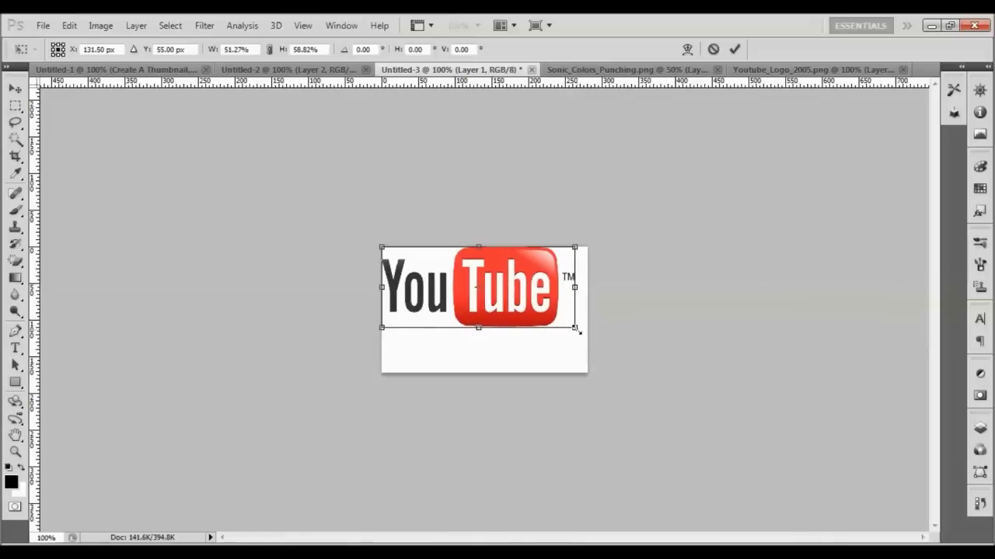
drag(538, 269, 552, 309)
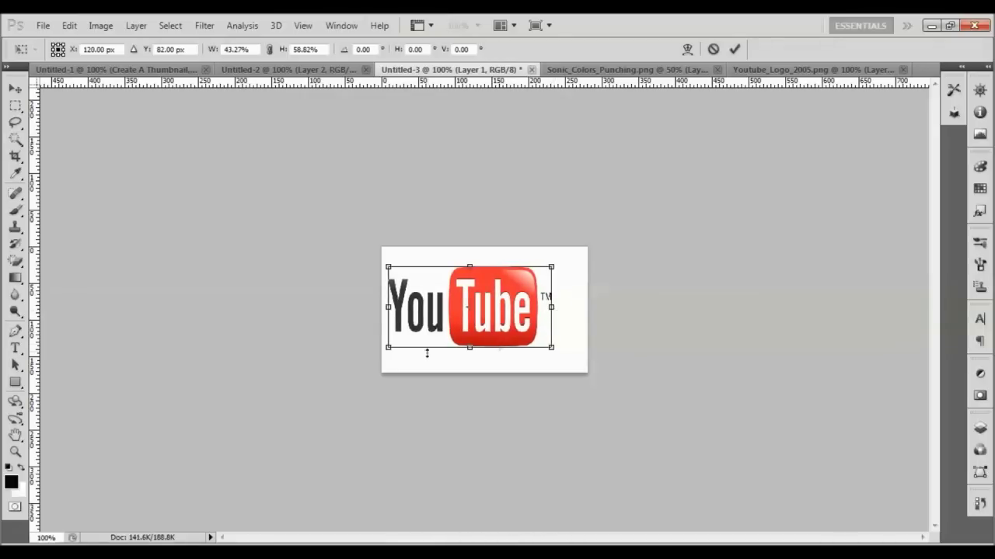
drag(470, 349, 470, 357)
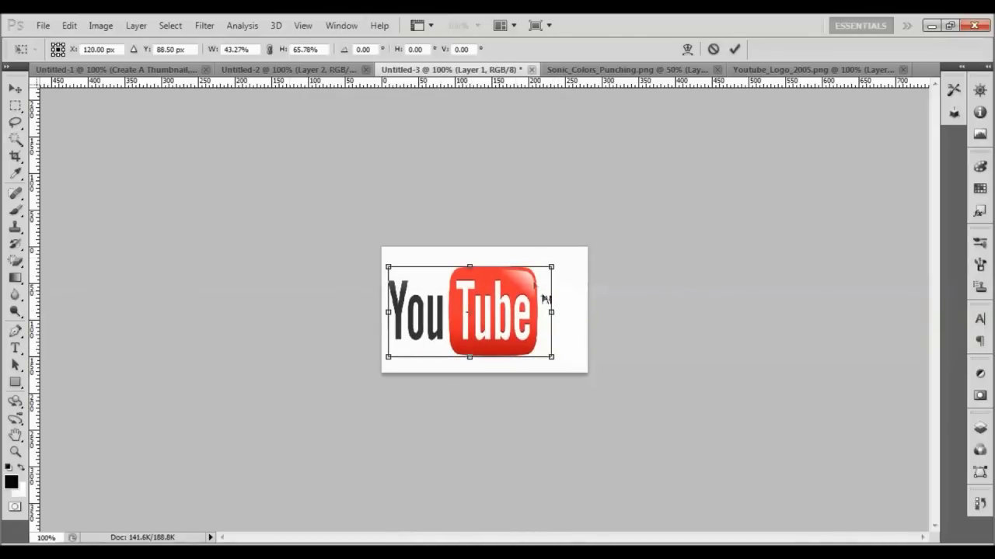
key(Return)
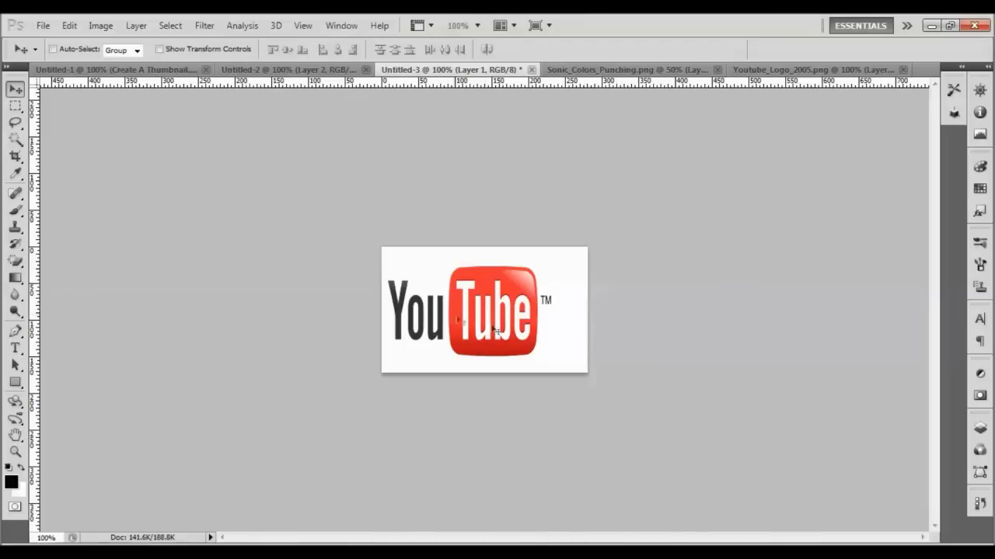
Step: Copy the Sonic layer into the Untitled-3 canvas and begin scaling it down
click(603, 71)
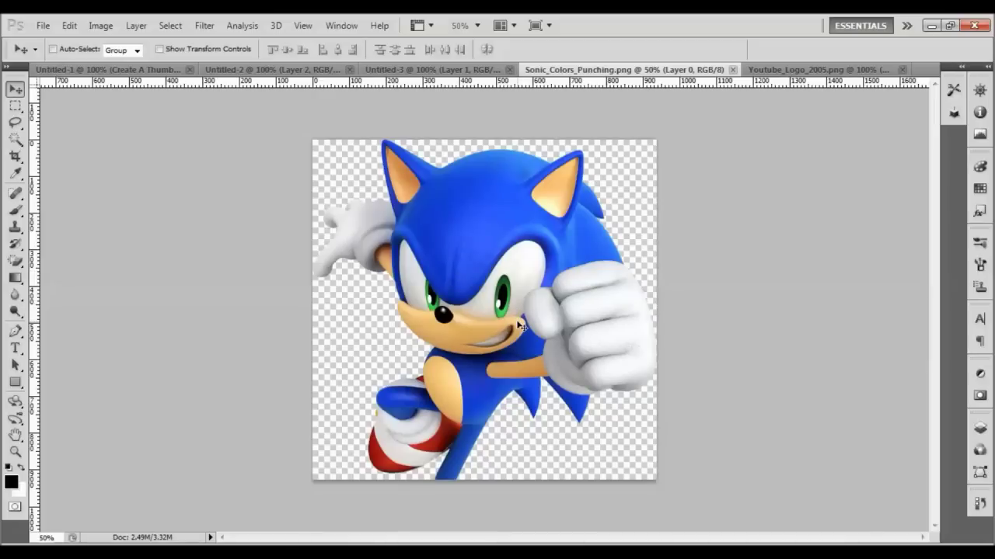
drag(518, 325, 548, 352)
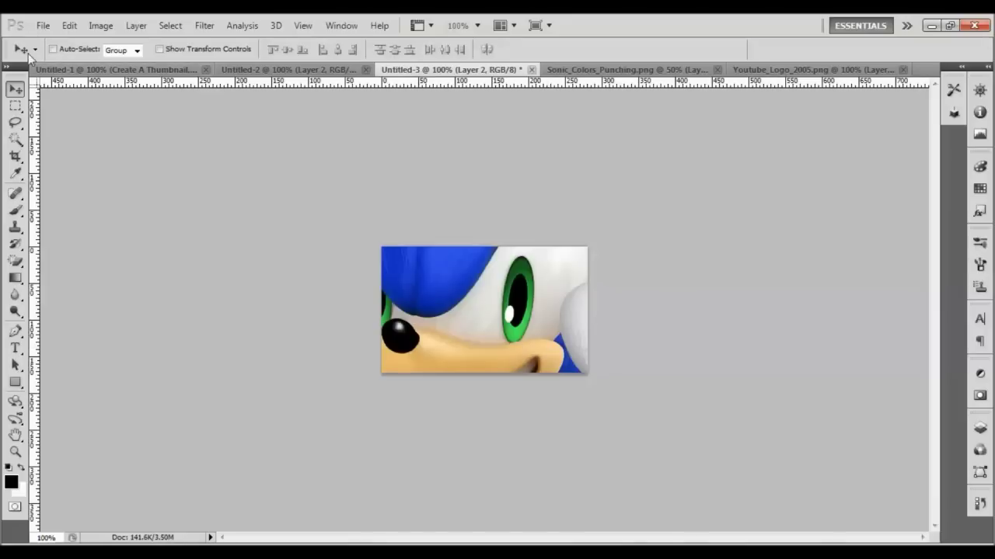
click(68, 26)
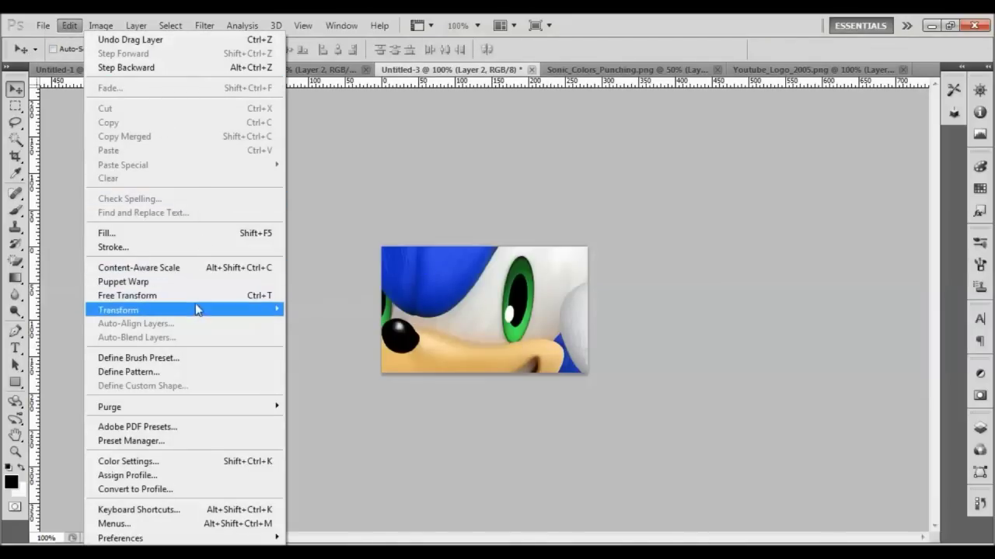
mouse_move(194, 313)
click(326, 329)
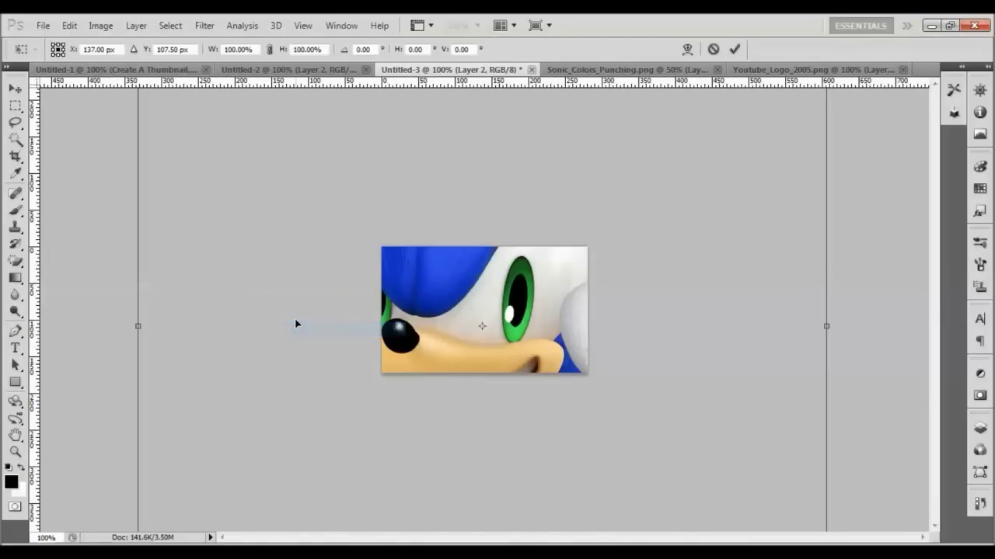
drag(267, 243, 397, 379)
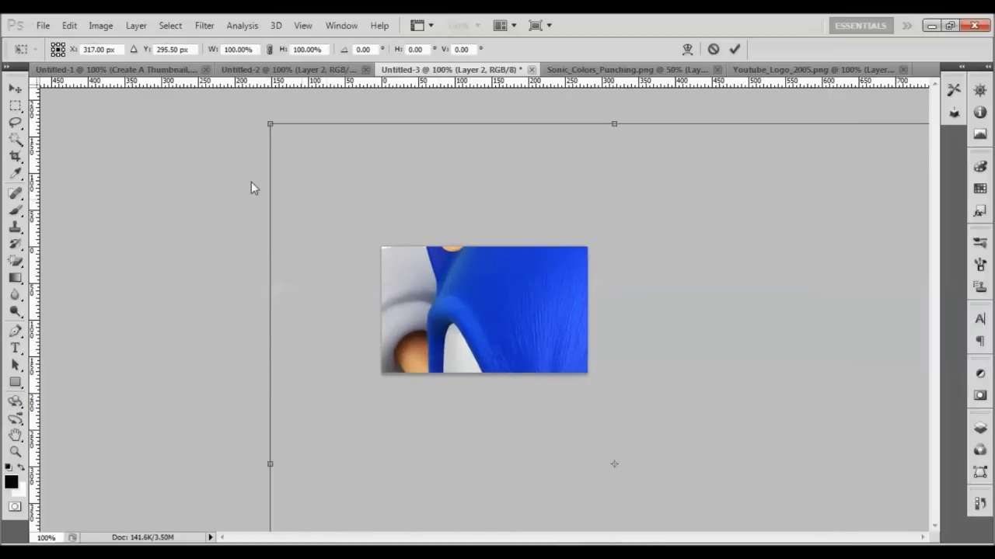
drag(276, 129, 734, 471)
Step: Shrink Sonic further and place it on the canvas's right side, overlapping the logo's end
drag(884, 531, 627, 282)
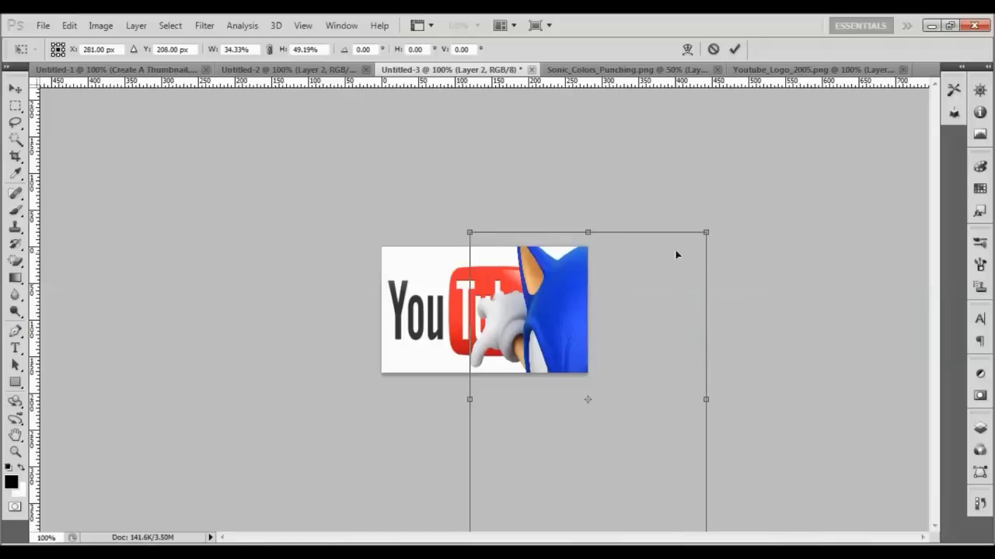
drag(707, 230, 632, 420)
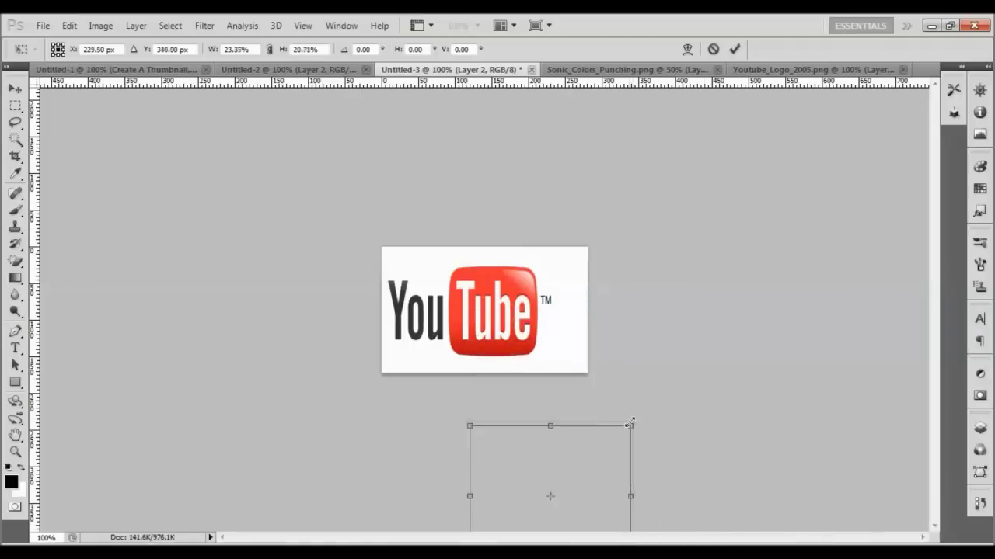
drag(611, 492, 622, 300)
drag(564, 375, 563, 398)
key(Return)
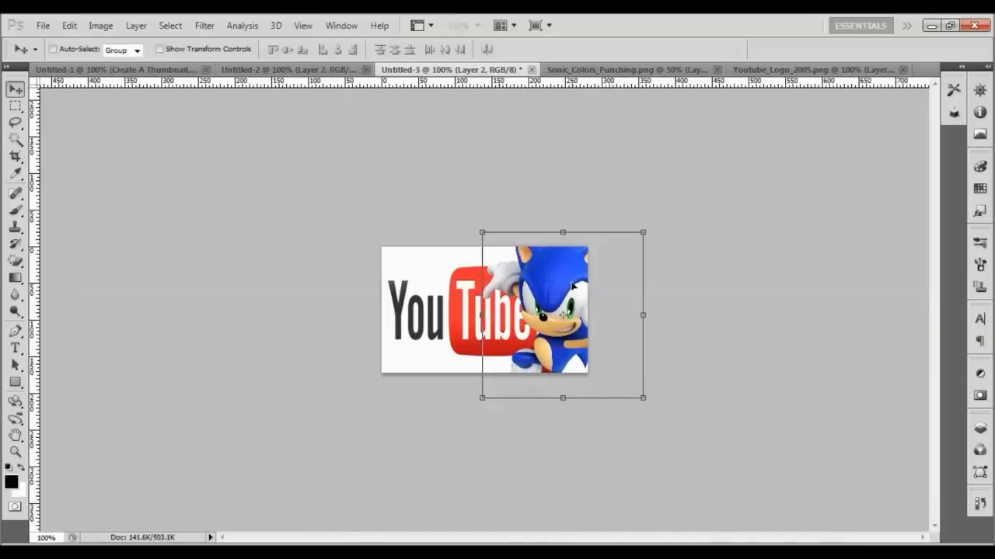
mouse_move(581, 292)
mouse_down()
mouse_move(608, 292)
mouse_move(579, 290)
mouse_up()
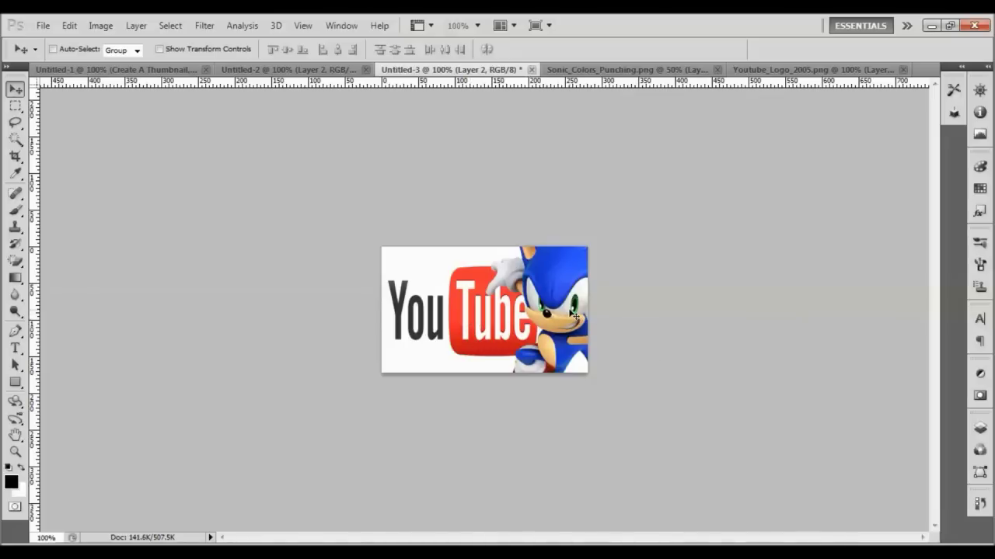
Step: In the Layers panel, try Layer 2 below Layer 1, then restore it above and reselect it
click(979, 429)
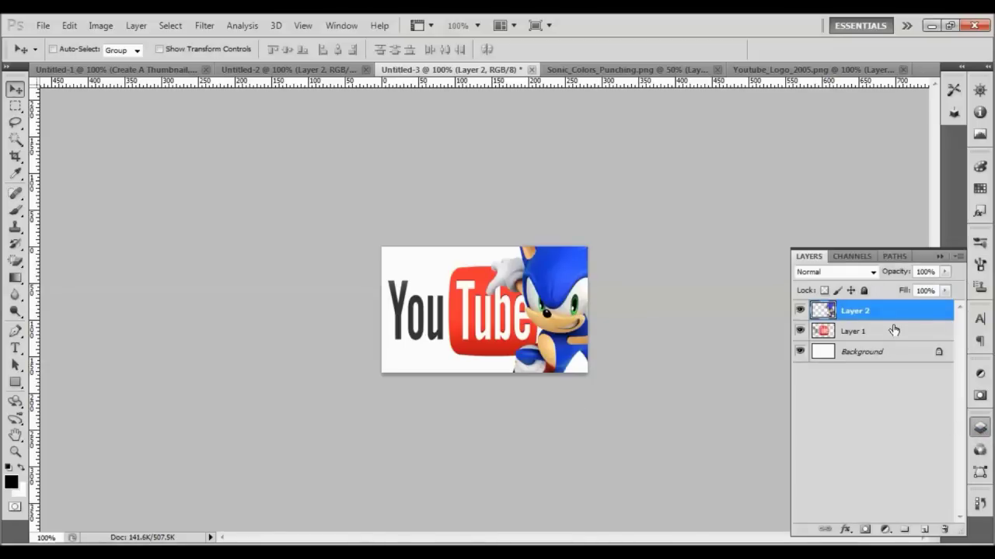
click(856, 328)
click(857, 315)
drag(857, 320, 857, 335)
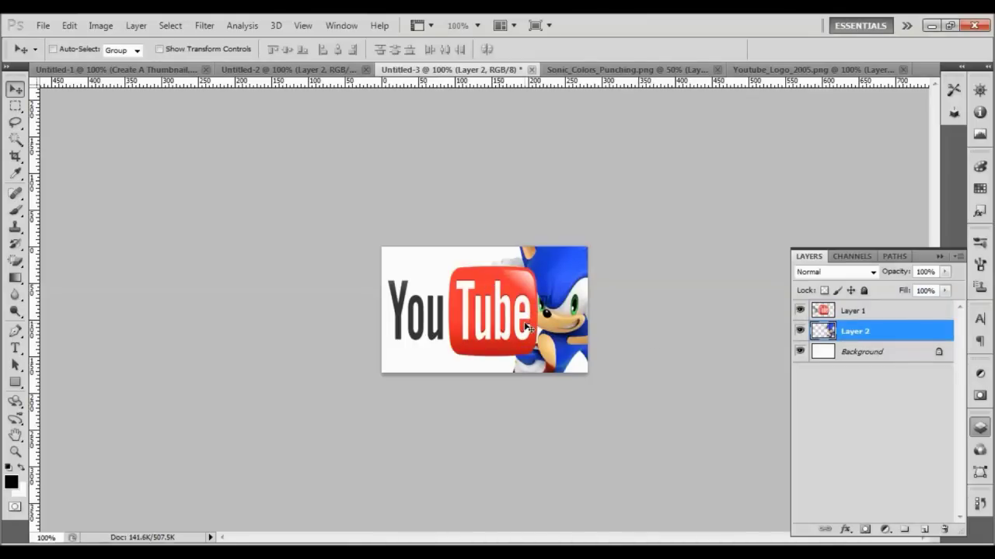
drag(889, 336, 890, 312)
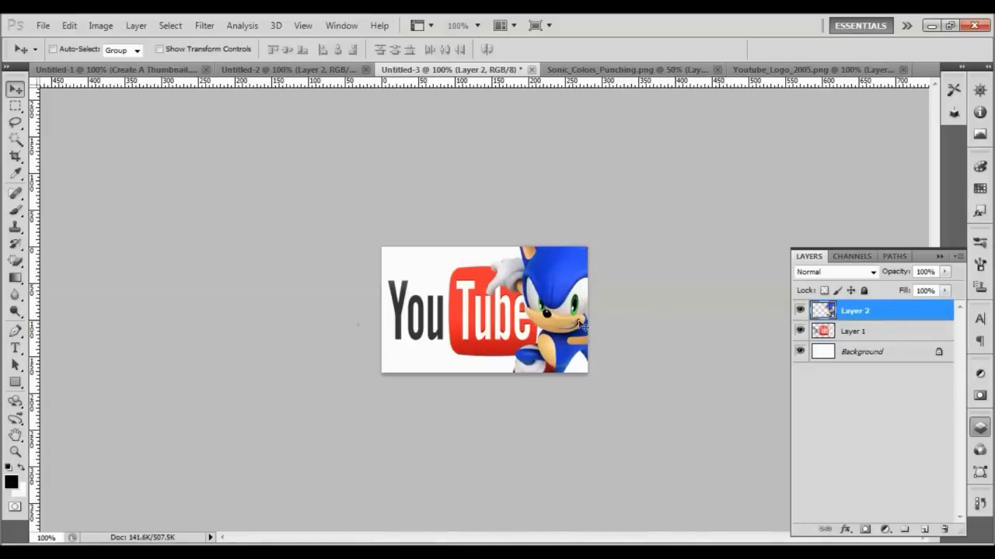
click(909, 337)
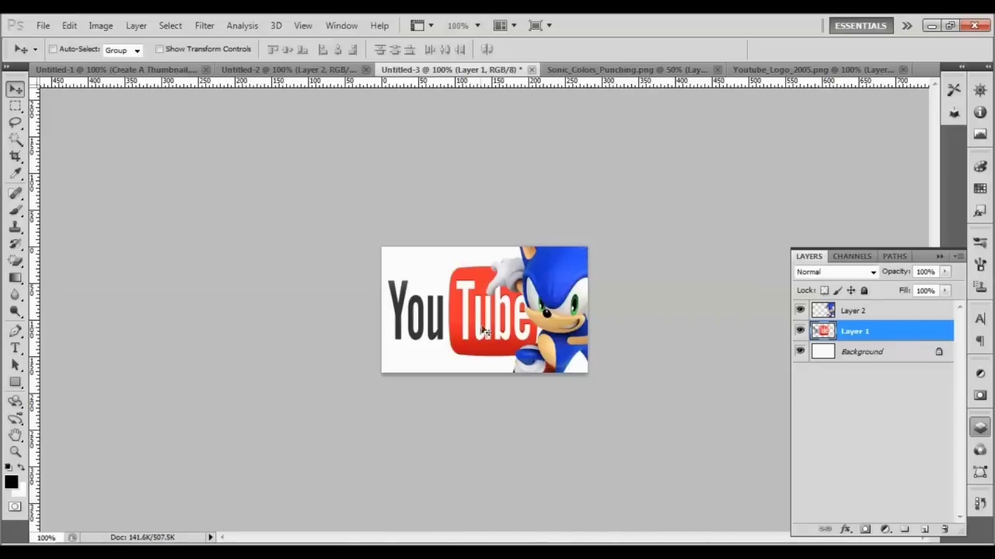
click(866, 314)
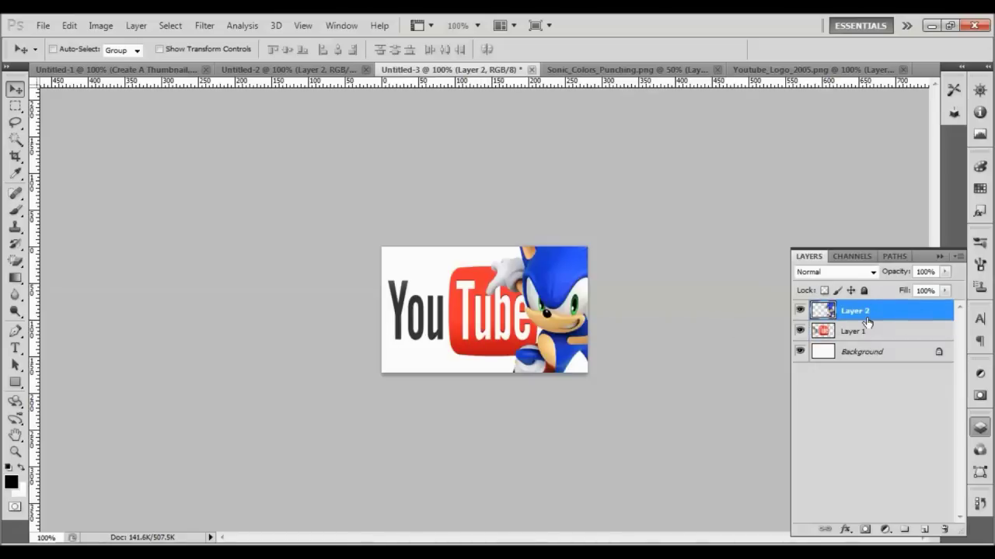